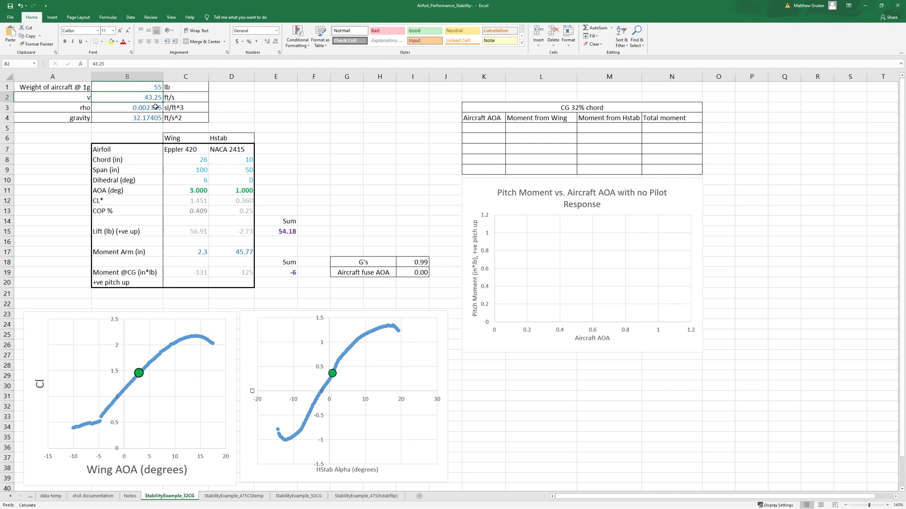
Review the aircraft weight, air density and gravity inputs, plus the Wing and Hstab columns
{"action": "left_click", "coordinate": [151, 89]}
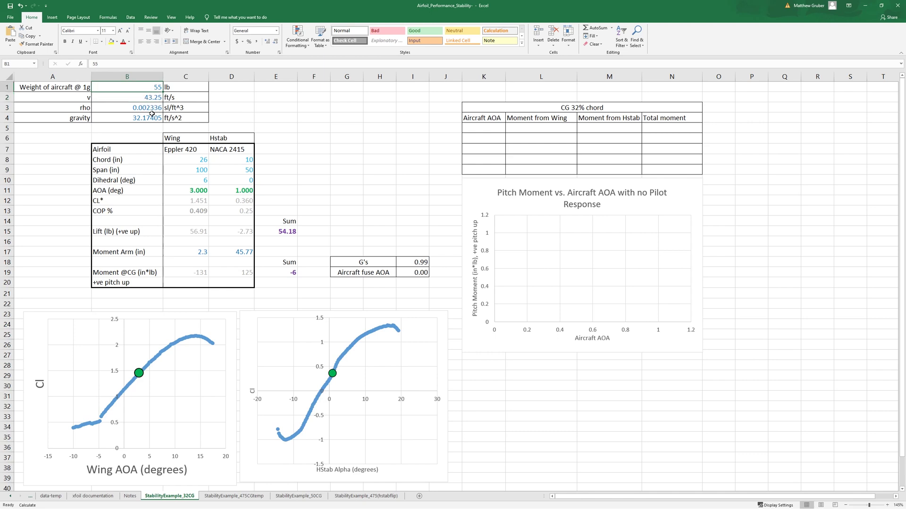
{"action": "left_click", "coordinate": [147, 108]}
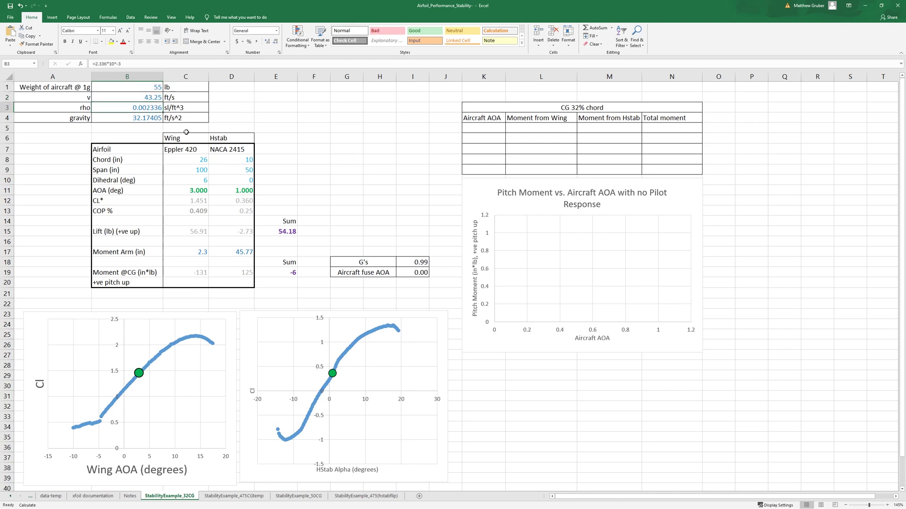
{"action": "left_click", "coordinate": [143, 119]}
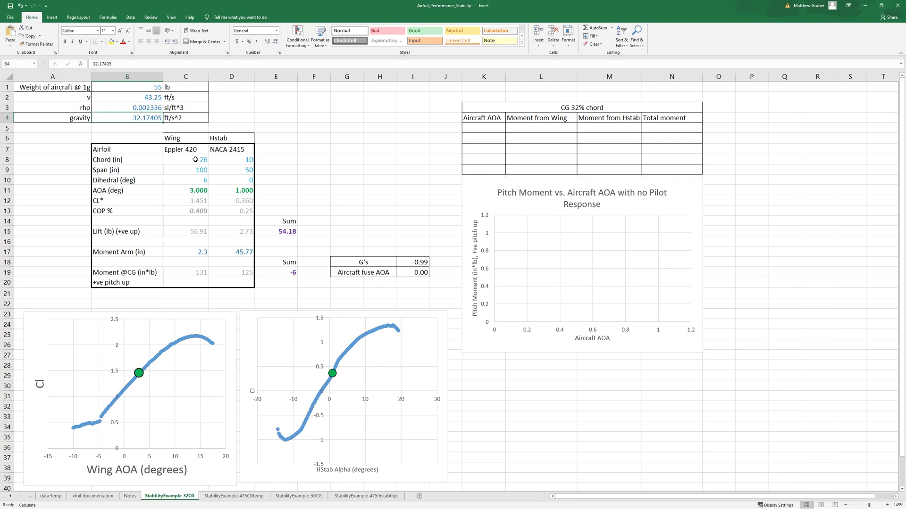
{"action": "left_click_drag", "start_coordinate": [184, 139], "coordinate": [184, 283]}
{"action": "left_click_drag", "start_coordinate": [234, 138], "coordinate": [231, 276]}
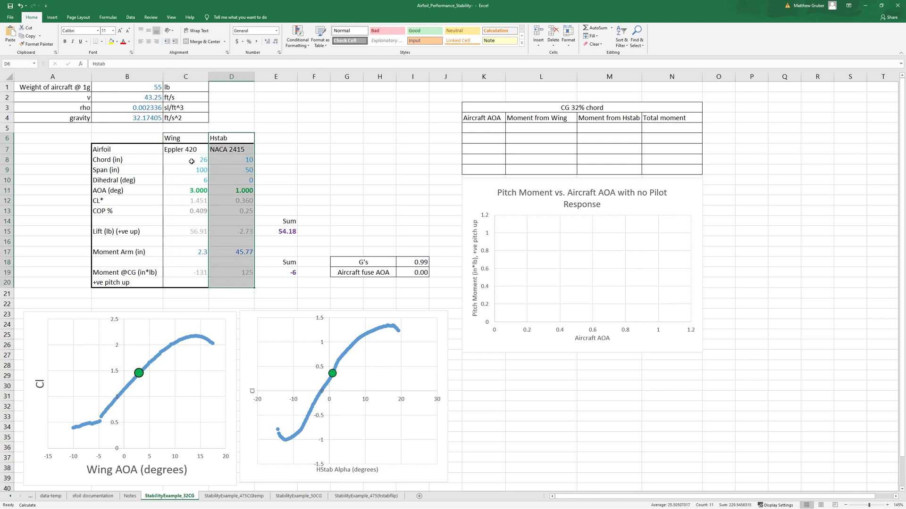
{"action": "left_click_drag", "start_coordinate": [192, 160], "coordinate": [250, 170]}
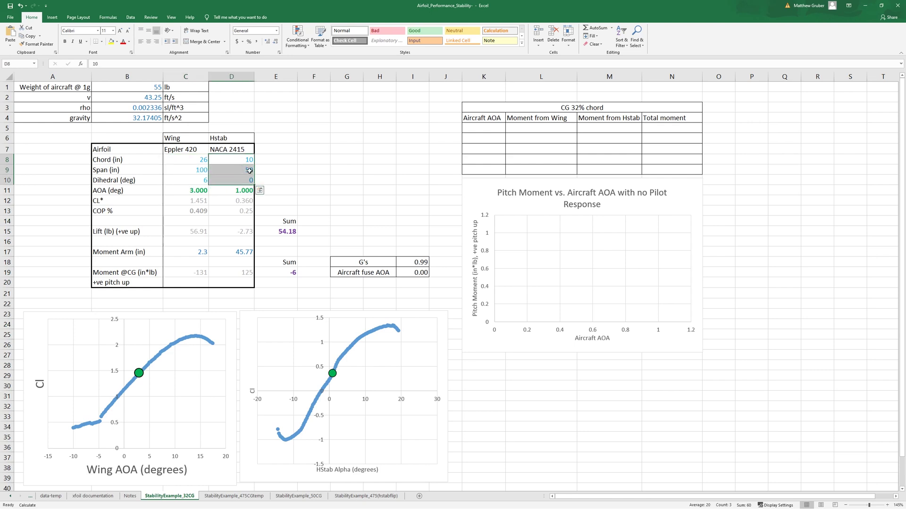
Set the wing angle of attack in C11 to 5 and check C12's FORECAST CL* formula
{"action": "left_click", "coordinate": [195, 192]}
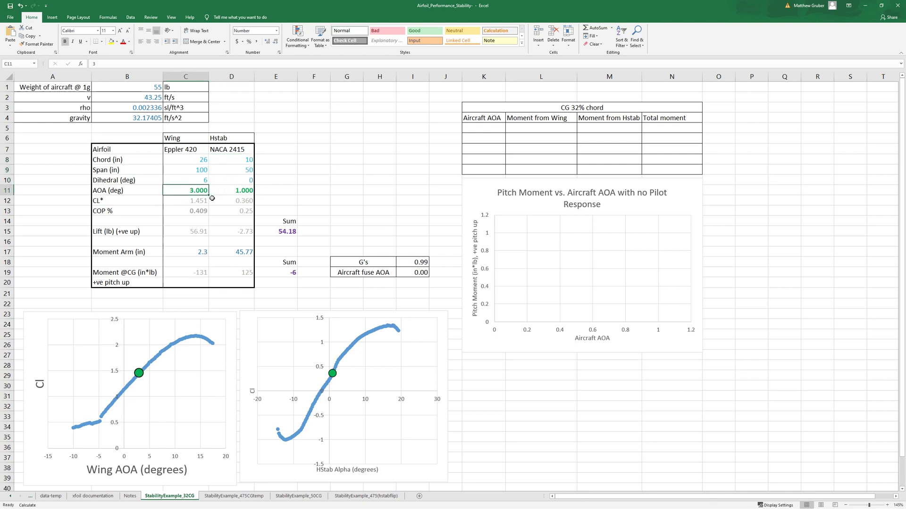
{"action": "type", "text": "5"}
{"action": "key", "text": "Return"}
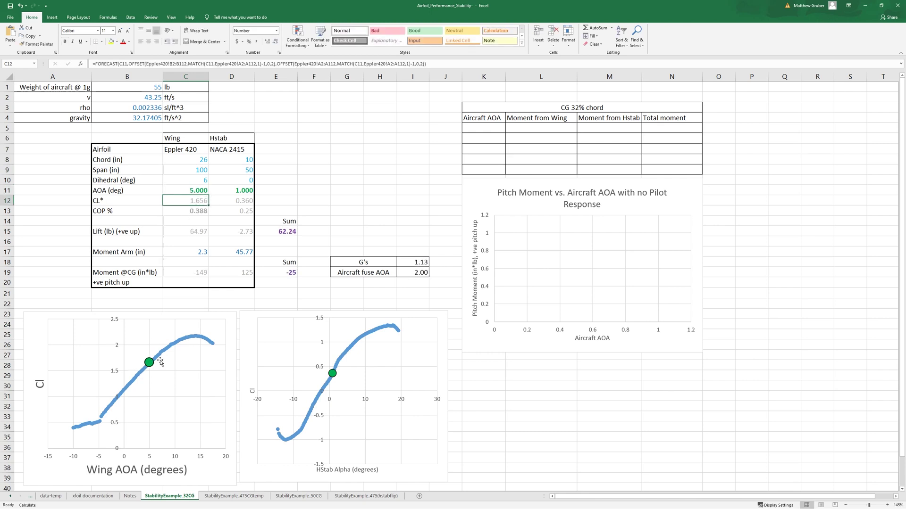
{"action": "left_click", "coordinate": [436, 64]}
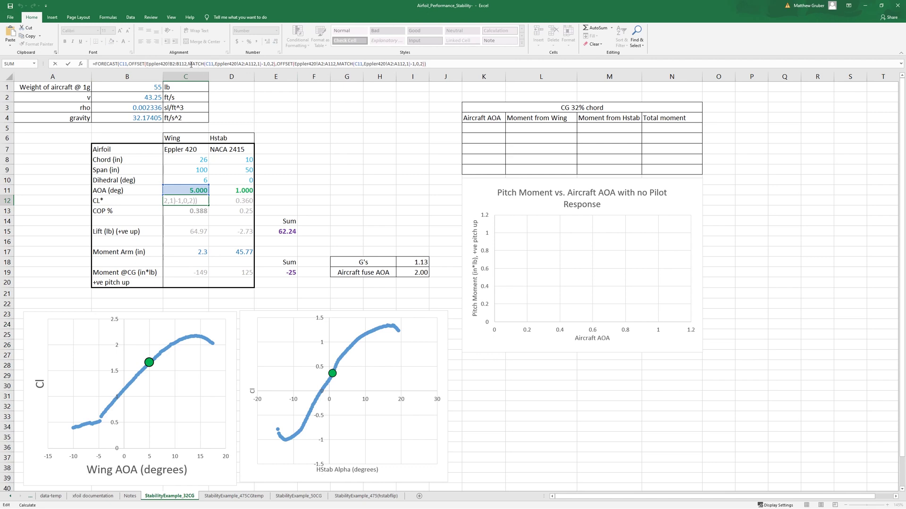
{"action": "key", "text": "Escape"}
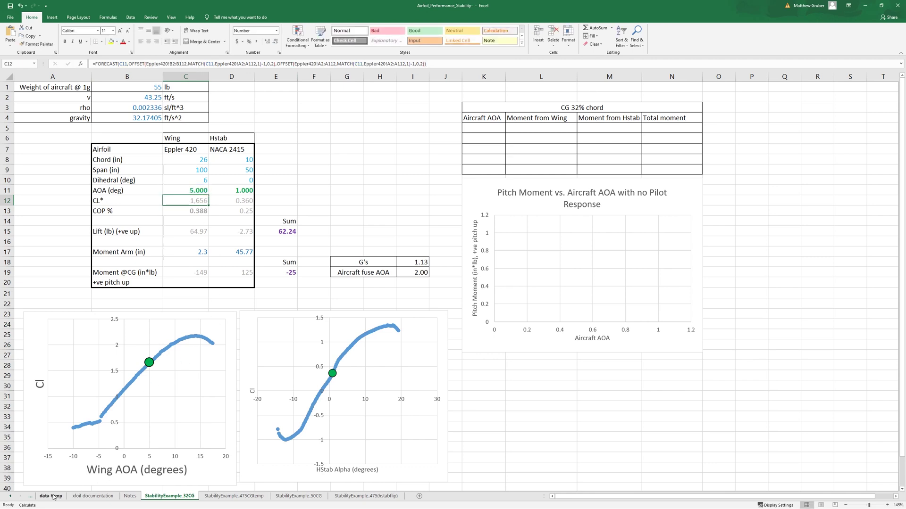
{"action": "left_click", "coordinate": [10, 497]}
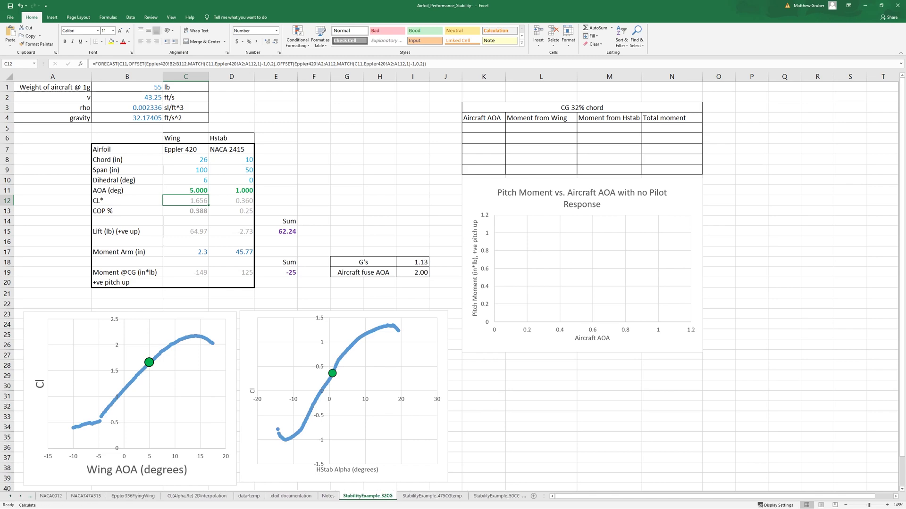
{"action": "left_click", "coordinate": [9, 498]}
{"action": "left_click", "coordinate": [8, 498]}
{"action": "left_click", "coordinate": [56, 497]}
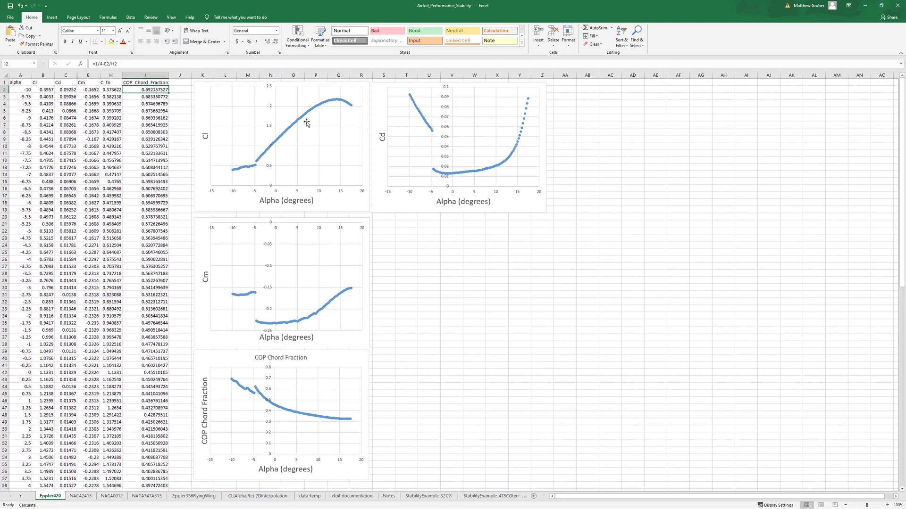
{"action": "left_click", "coordinate": [307, 123]}
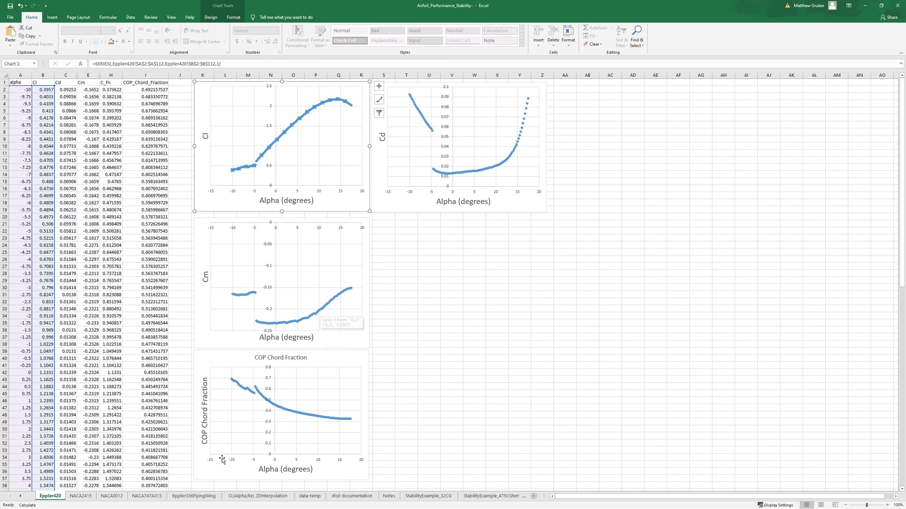
{"action": "key", "text": "Up"}
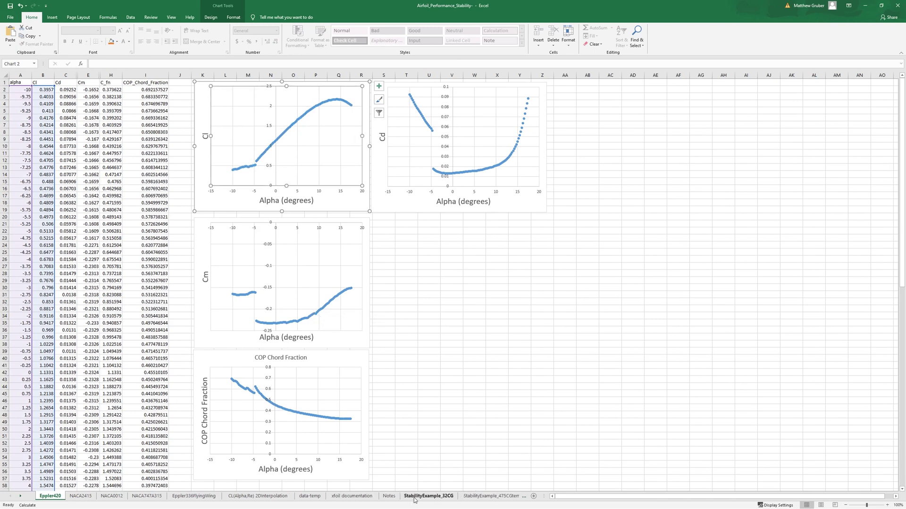
{"action": "left_click", "coordinate": [428, 496]}
{"action": "left_click", "coordinate": [20, 496]}
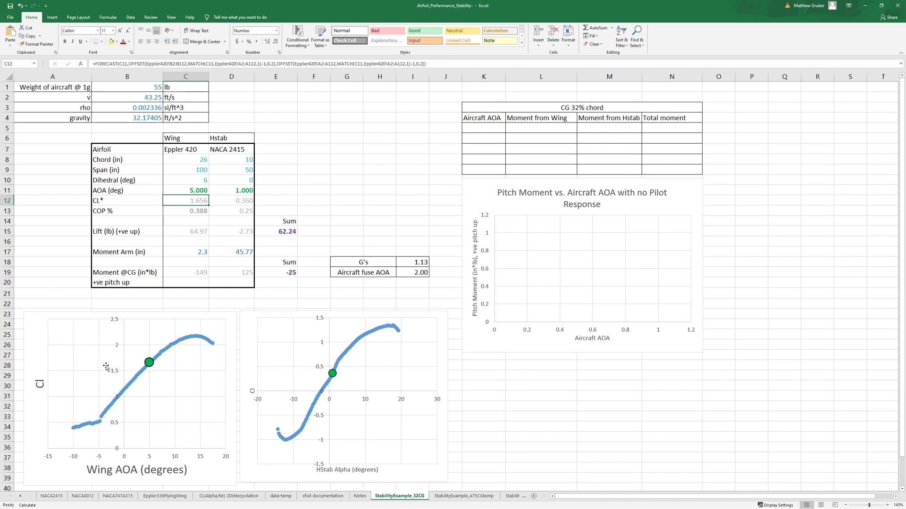
Set the wing angle of attack in C11 to 6 degrees
{"action": "left_click", "coordinate": [196, 191]}
{"action": "left_click", "coordinate": [197, 201]}
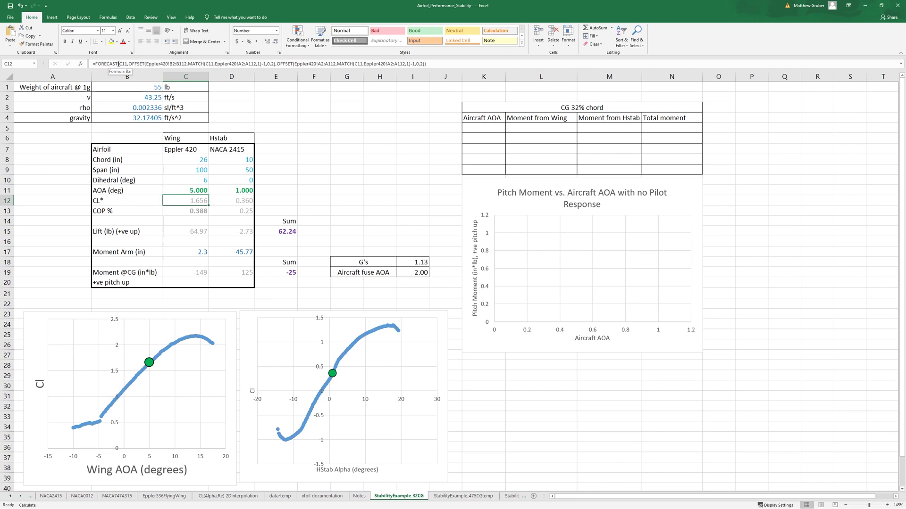
{"action": "left_click", "coordinate": [197, 190]}
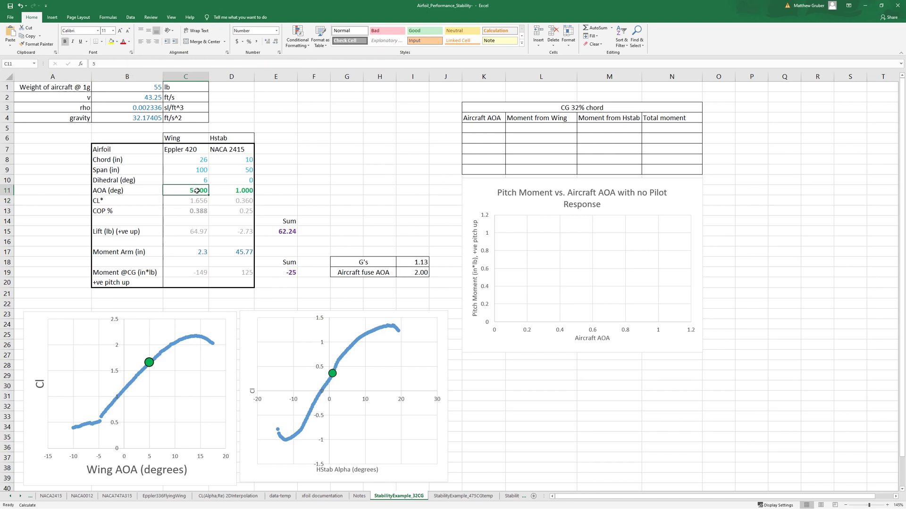
{"action": "type", "text": "6"}
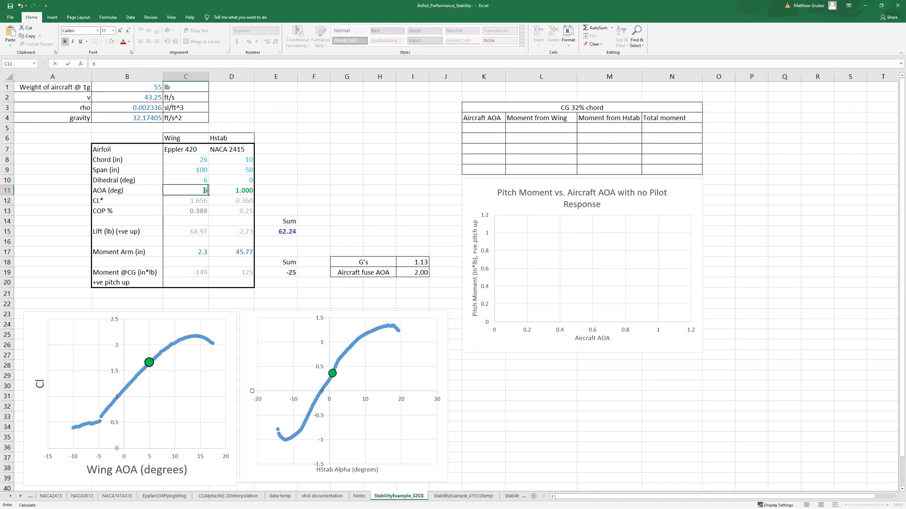
{"action": "key", "text": "Return"}
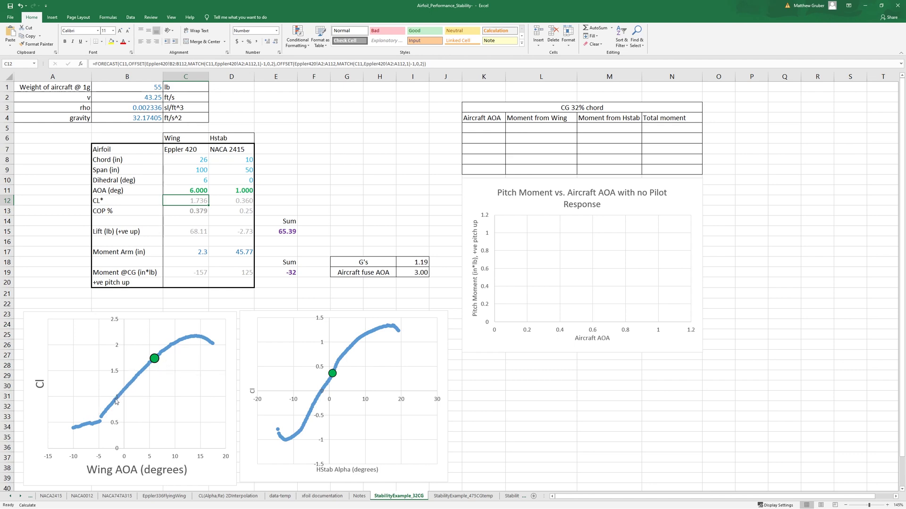
Change the wing angle of attack to 4 degrees, giving 57.98 lb lift and 1.05 G's
{"action": "mouse_move", "coordinate": [113, 401]}
{"action": "left_click", "coordinate": [193, 191]}
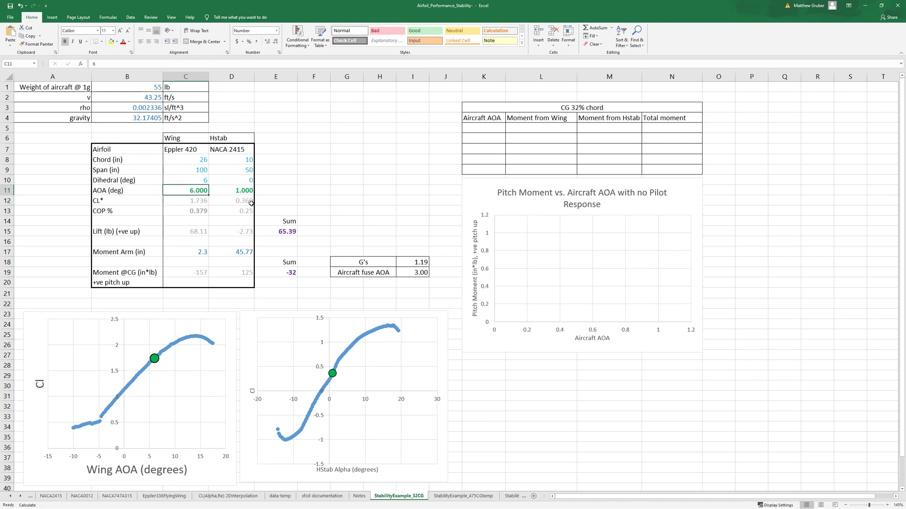
{"action": "type", "text": "4"}
{"action": "key", "text": "Return"}
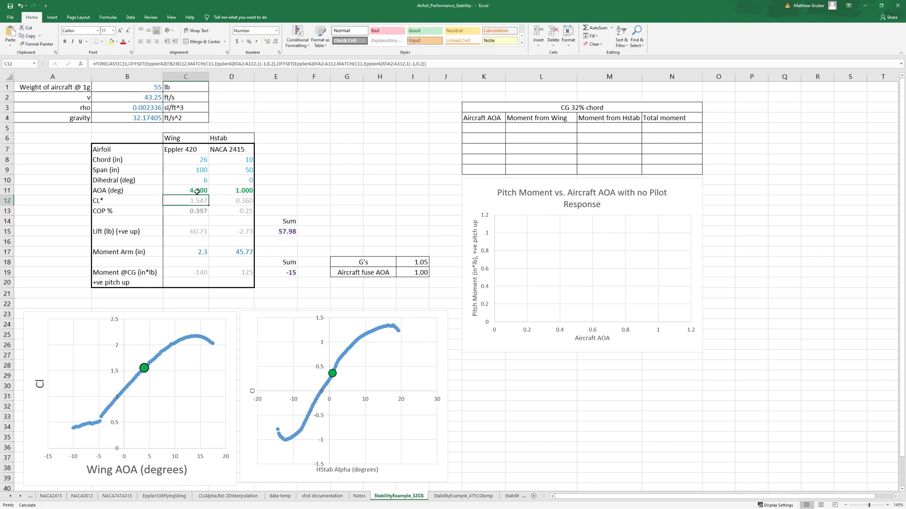
{"action": "left_click", "coordinate": [189, 212]}
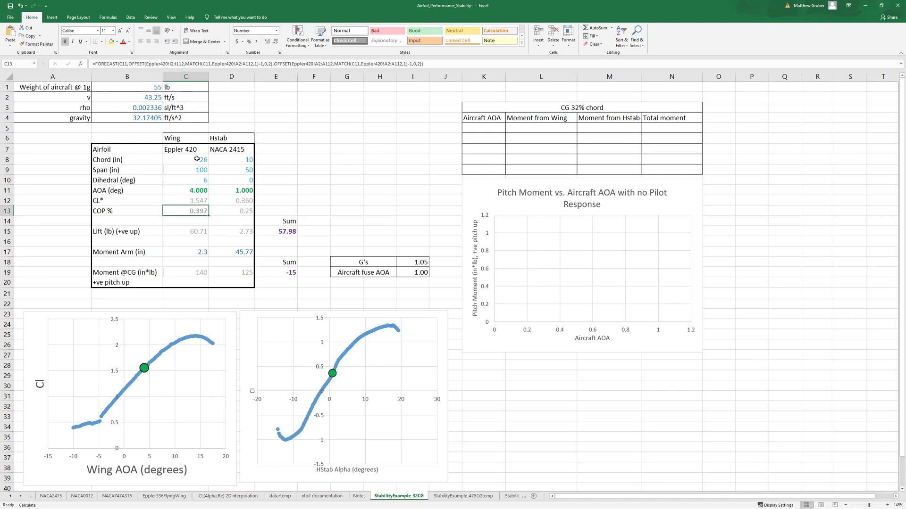
{"action": "double_click", "coordinate": [197, 233]}
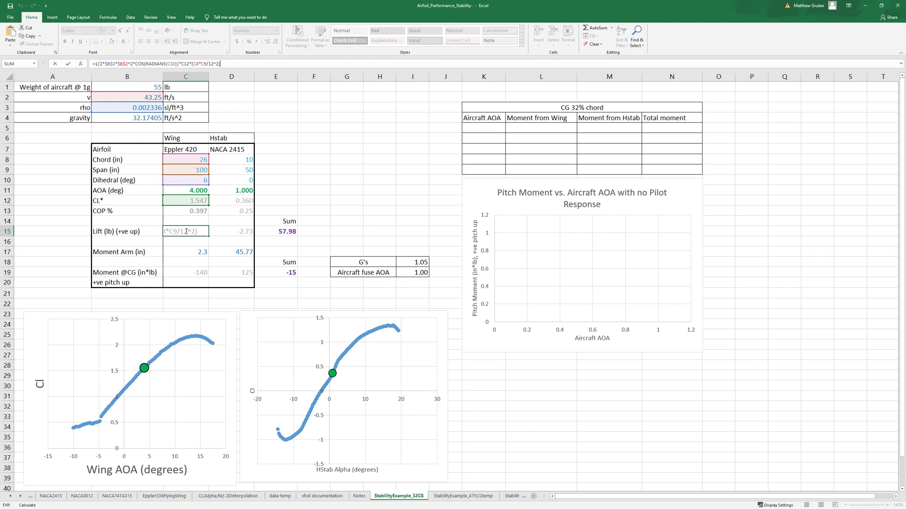
{"action": "left_click", "coordinate": [195, 249]}
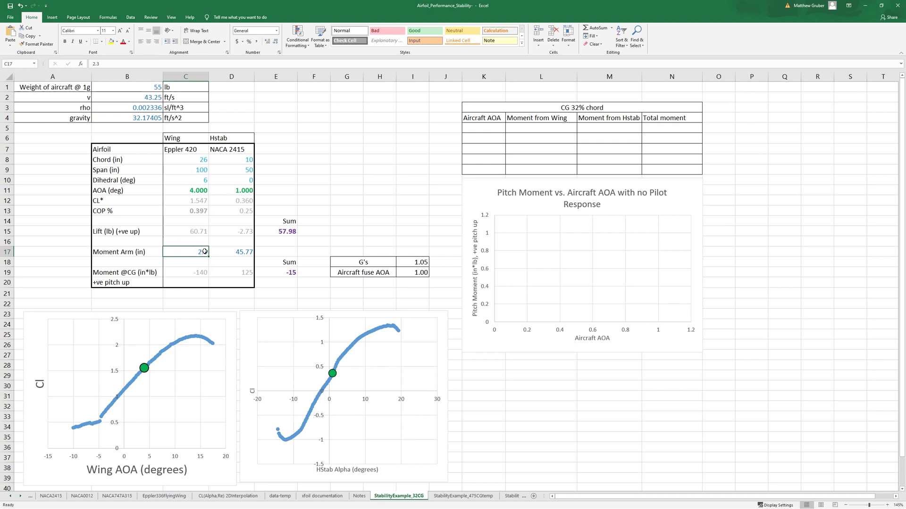
Review the centre of pressure, wing moment arm and C19's =C15*C17 wing moment formula
{"action": "left_click", "coordinate": [195, 211]}
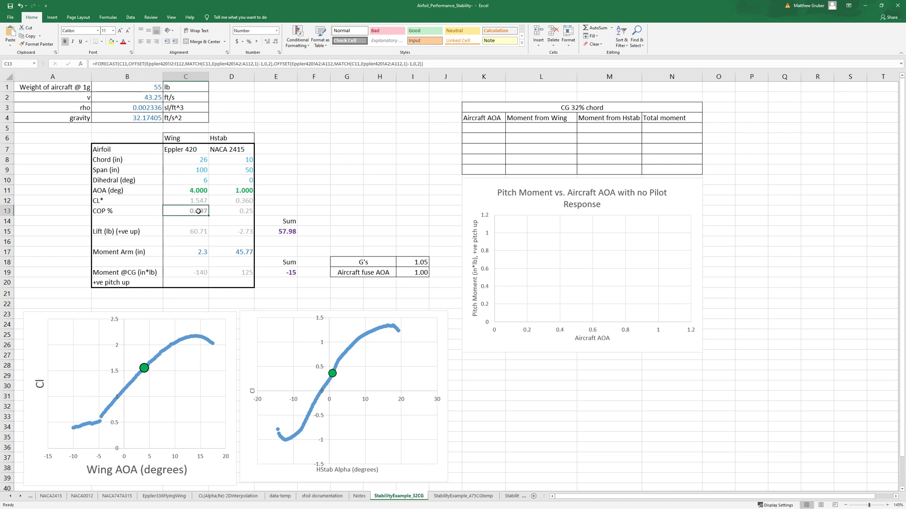
{"action": "left_click", "coordinate": [200, 253]}
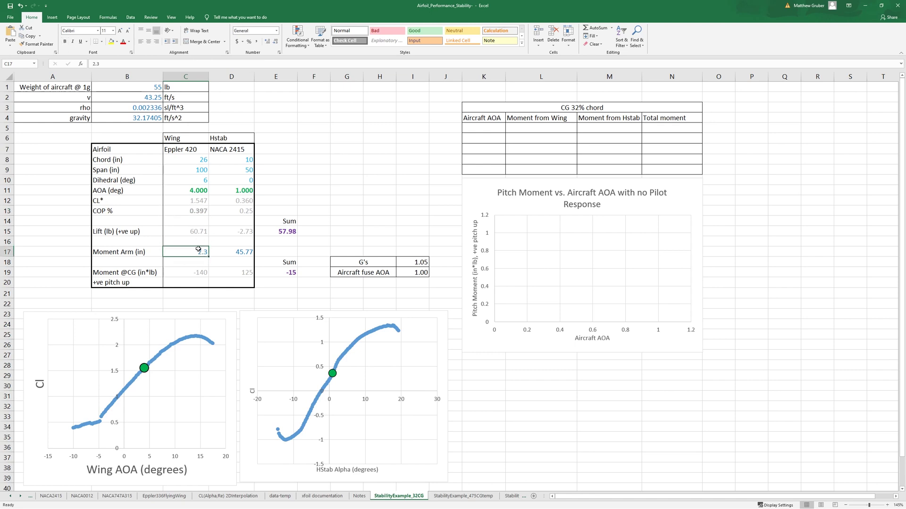
{"action": "left_click", "coordinate": [197, 274]}
{"action": "key", "text": "F2"}
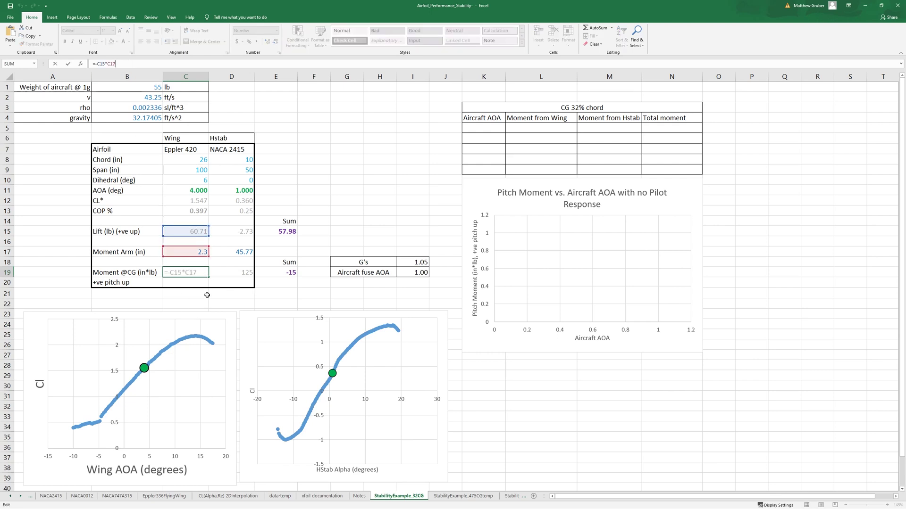
{"action": "key", "text": "Escape"}
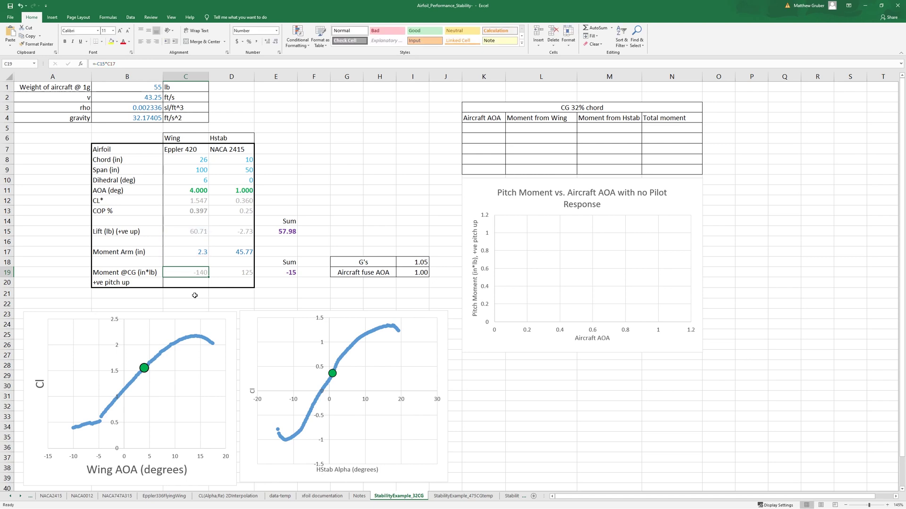
{"action": "left_click", "coordinate": [112, 283]}
{"action": "left_click", "coordinate": [197, 273]}
Select the Hstab chord through angle of attack values, pick D11, and switch to SOLIDWORKS
{"action": "left_click_drag", "start_coordinate": [234, 159], "coordinate": [240, 192]}
{"action": "left_click", "coordinate": [243, 191]}
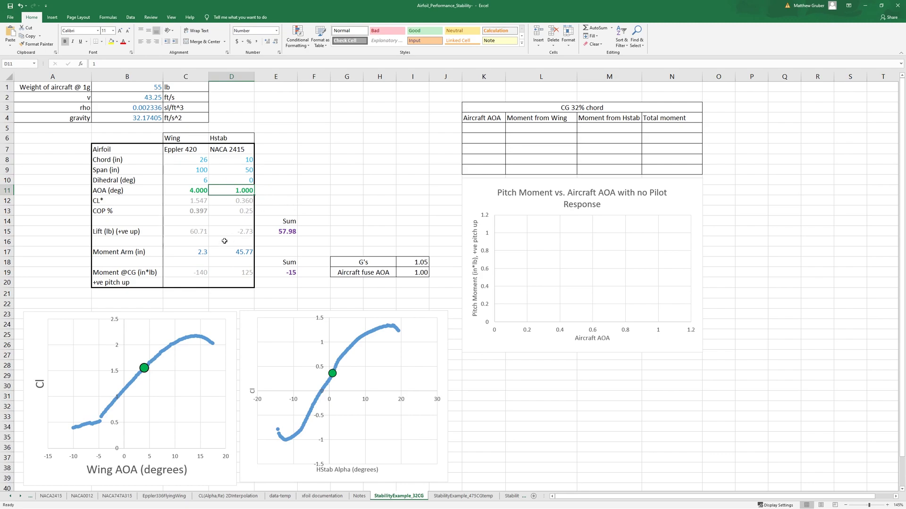
{"action": "key", "text": "alt+Tab"}
Show the aircraft from the Right view and zoom in on the tail section
{"action": "key", "text": "space"}
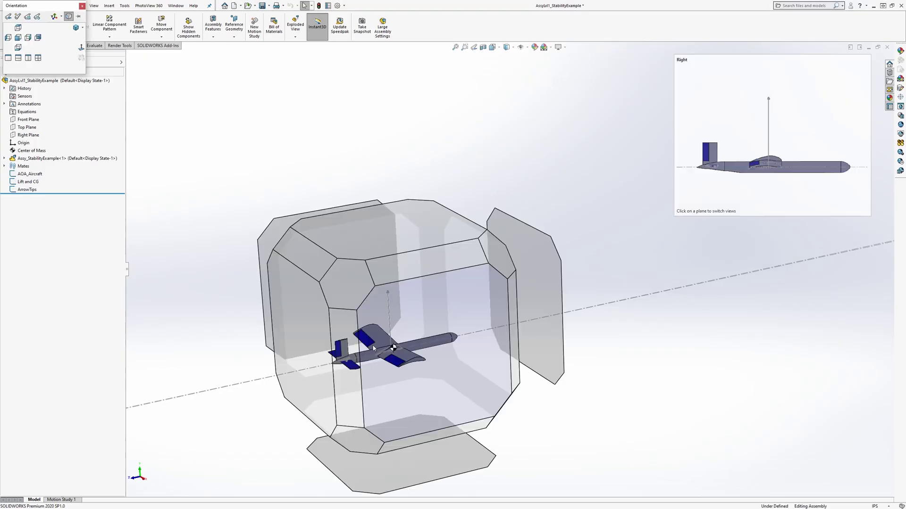
{"action": "key", "text": "ctrl+4"}
{"action": "scroll", "coordinate": [349, 345], "scroll_direction": "down", "scroll_amount": 8}
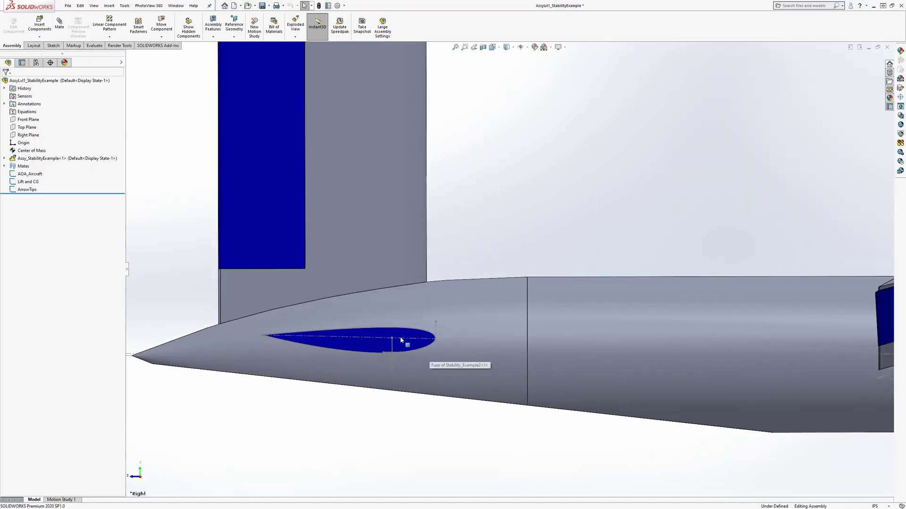
{"action": "left_click", "coordinate": [356, 341]}
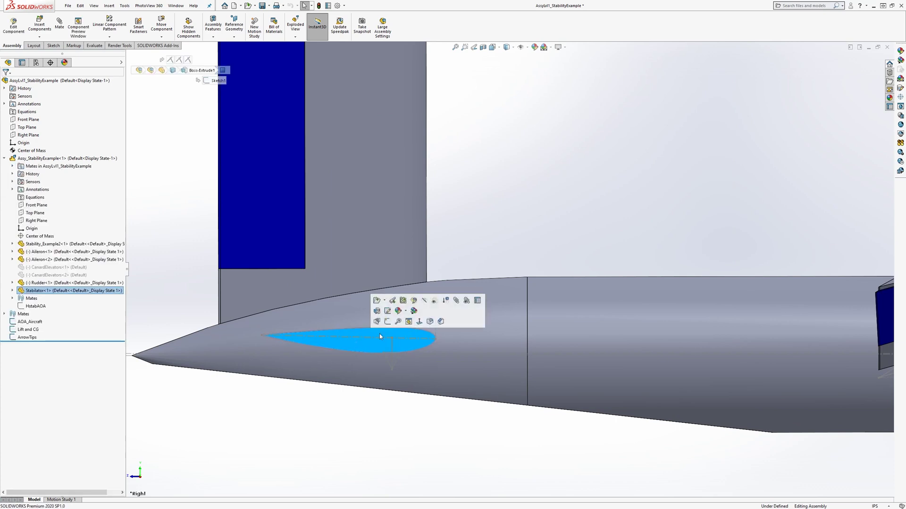
{"action": "scroll", "coordinate": [342, 333], "scroll_direction": "up", "scroll_amount": 5}
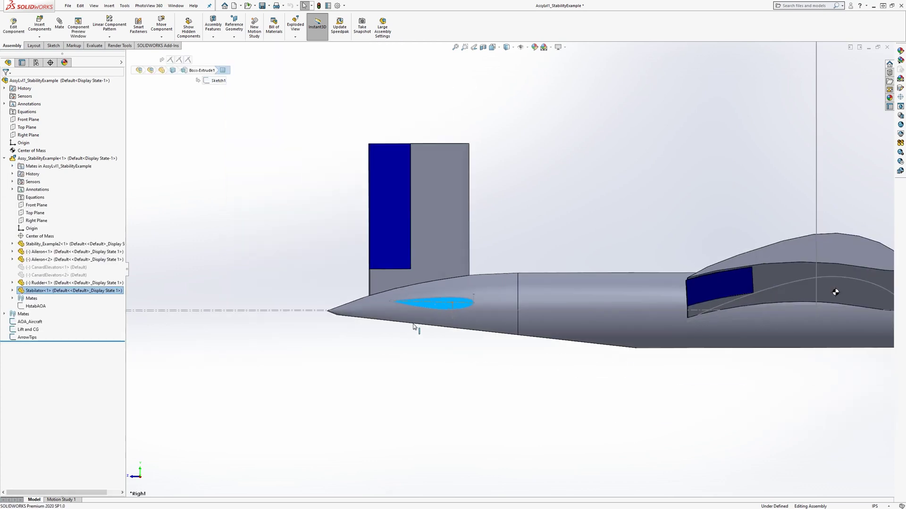
{"action": "left_click", "coordinate": [385, 337]}
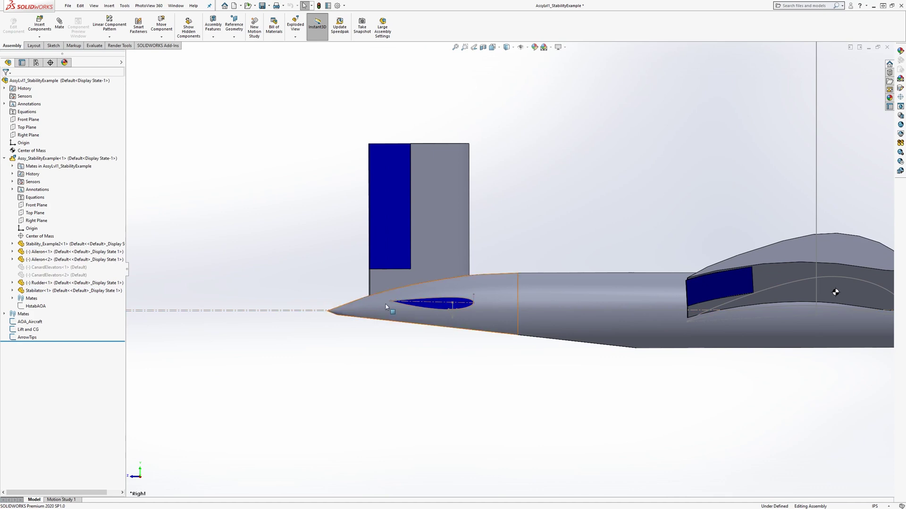
Display the Lift and CG sketch dimensions and reposition the 1.3° angle dimension
{"action": "left_click", "coordinate": [37, 325]}
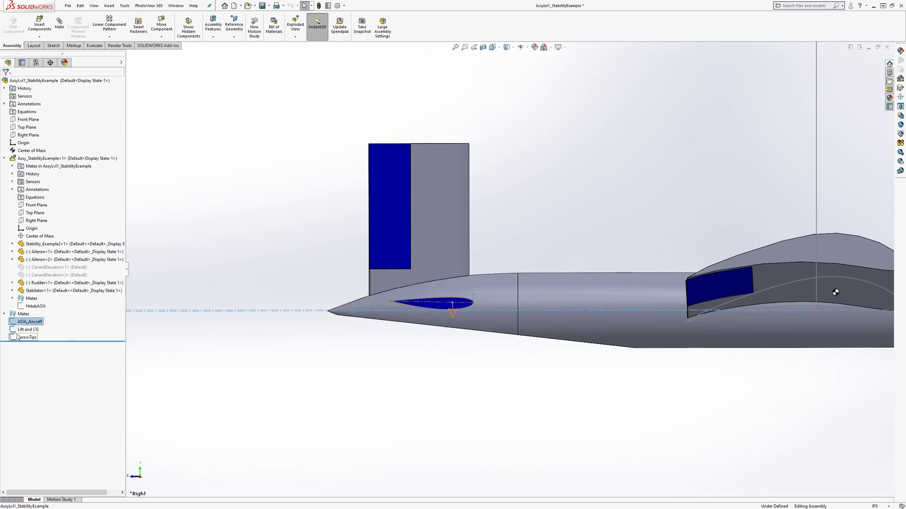
{"action": "left_click", "coordinate": [29, 329]}
{"action": "scroll", "coordinate": [401, 332], "scroll_direction": "down", "scroll_amount": 3}
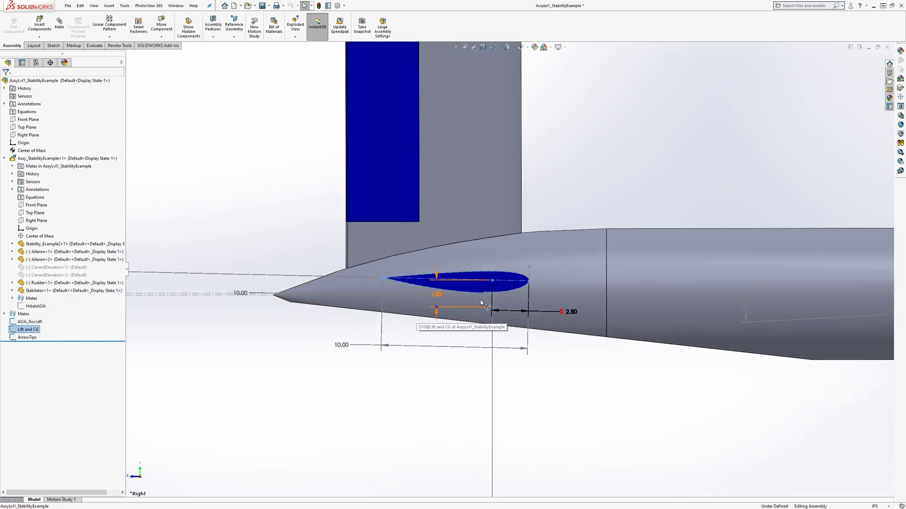
{"action": "scroll", "coordinate": [284, 282], "scroll_direction": "up", "scroll_amount": 5}
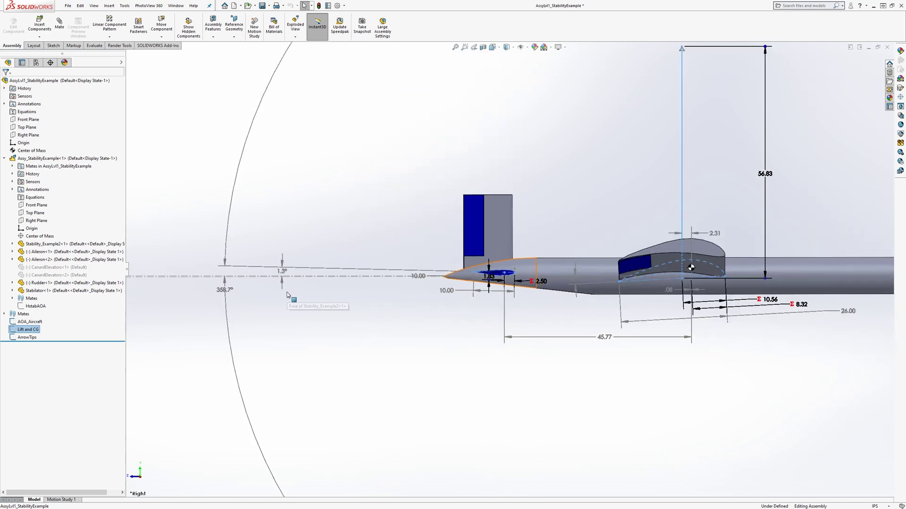
{"action": "mouse_move", "coordinate": [291, 272]}
{"action": "left_mouse_down"}
{"action": "mouse_move", "coordinate": [407, 277]}
{"action": "mouse_move", "coordinate": [299, 274]}
{"action": "left_mouse_up"}
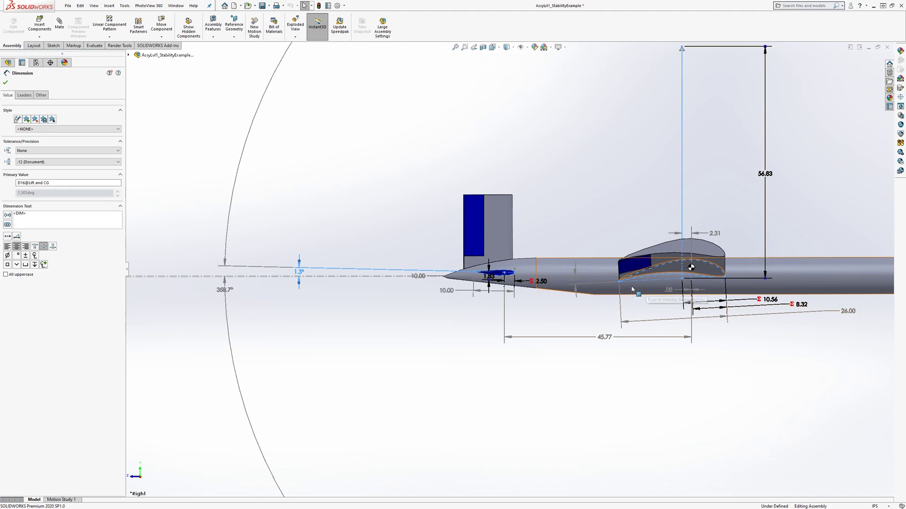
Back in Excel, set the Hstab AOA in D11 to 5
{"action": "key", "text": "alt+Tab"}
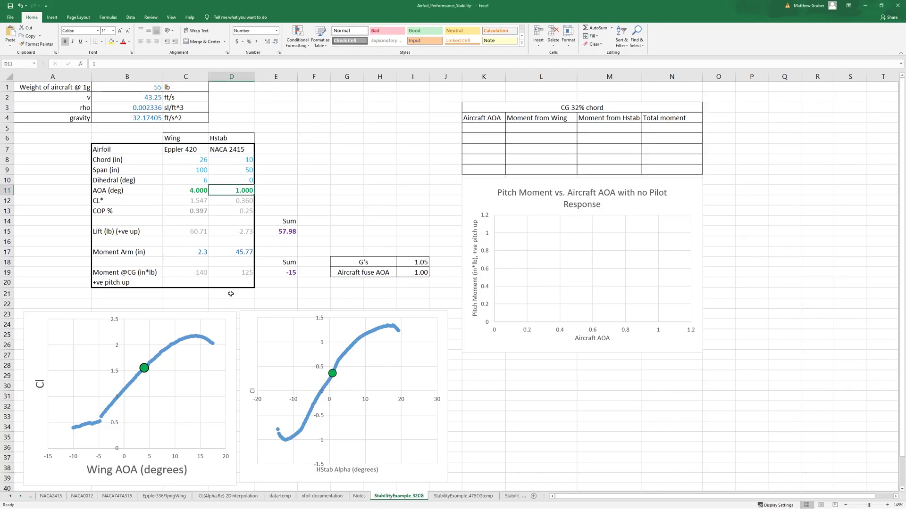
{"action": "mouse_move", "coordinate": [231, 189]}
{"action": "left_mouse_down"}
{"action": "mouse_move", "coordinate": [273, 189]}
{"action": "mouse_move", "coordinate": [238, 188]}
{"action": "left_mouse_up"}
{"action": "type", "text": "5"}
{"action": "key", "text": "Return"}
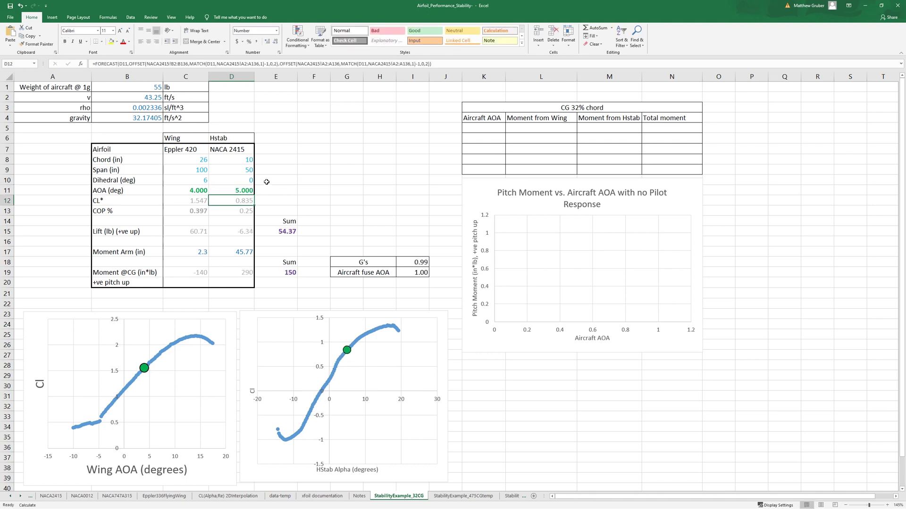
Inspect the D15 Hstab lift formula and the D17 Hstab moment arm, then return to SOLIDWORKS
{"action": "double_click", "coordinate": [237, 232]}
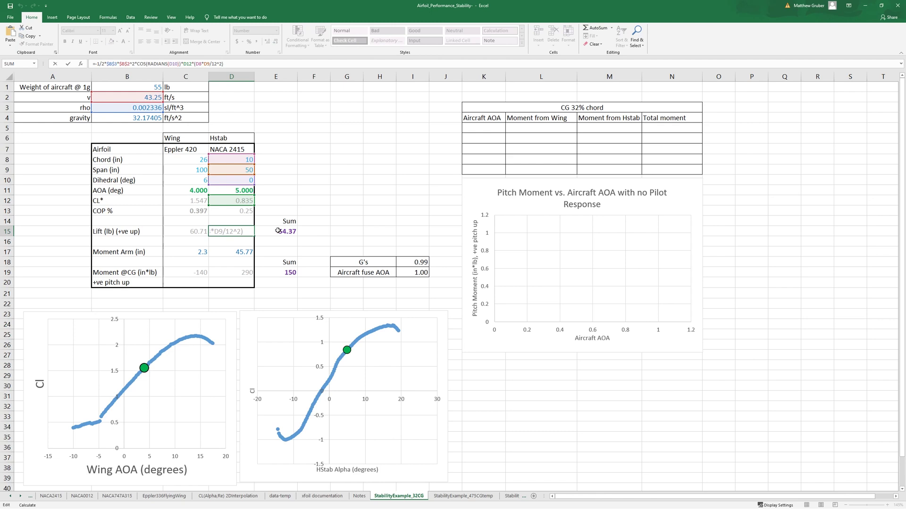
{"action": "key", "text": "Escape"}
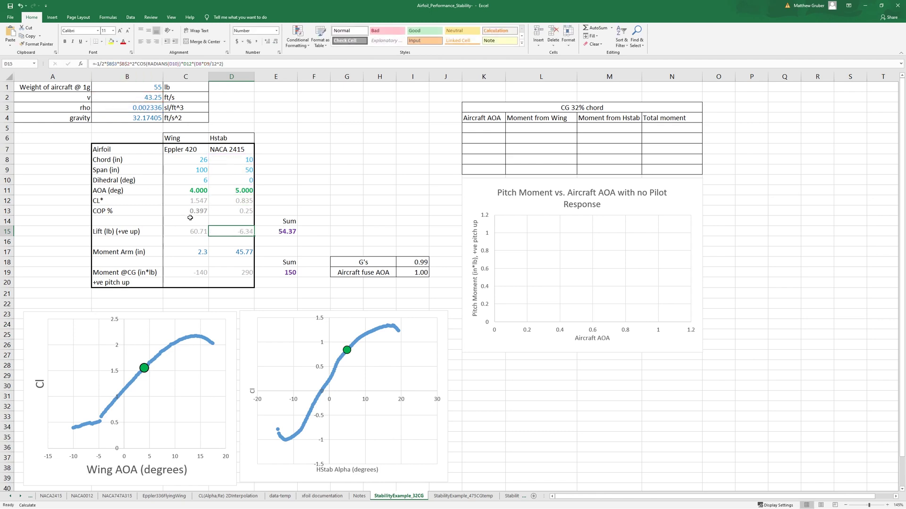
{"action": "left_click", "coordinate": [206, 231]}
{"action": "left_click", "coordinate": [233, 231]}
{"action": "left_click", "coordinate": [250, 257]}
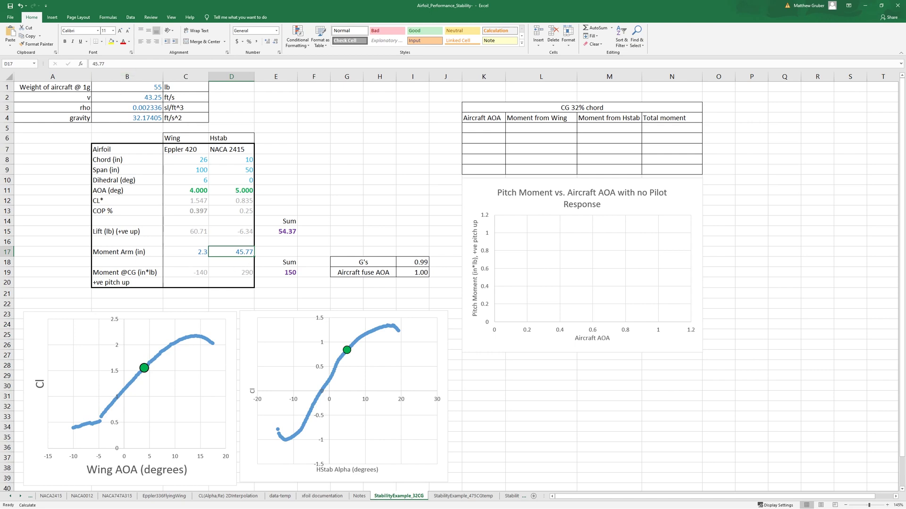
{"action": "key", "text": "alt+Tab"}
Close the angle dimension's properties, collapse the assembly tree, zoom out, and return to Excel
{"action": "scroll", "coordinate": [448, 320], "scroll_direction": "down", "scroll_amount": 4}
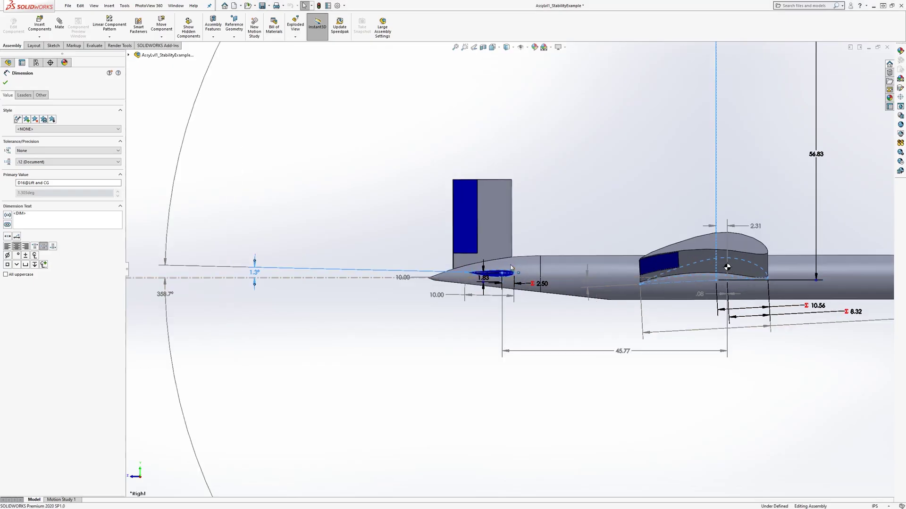
{"action": "left_click", "coordinate": [457, 389]}
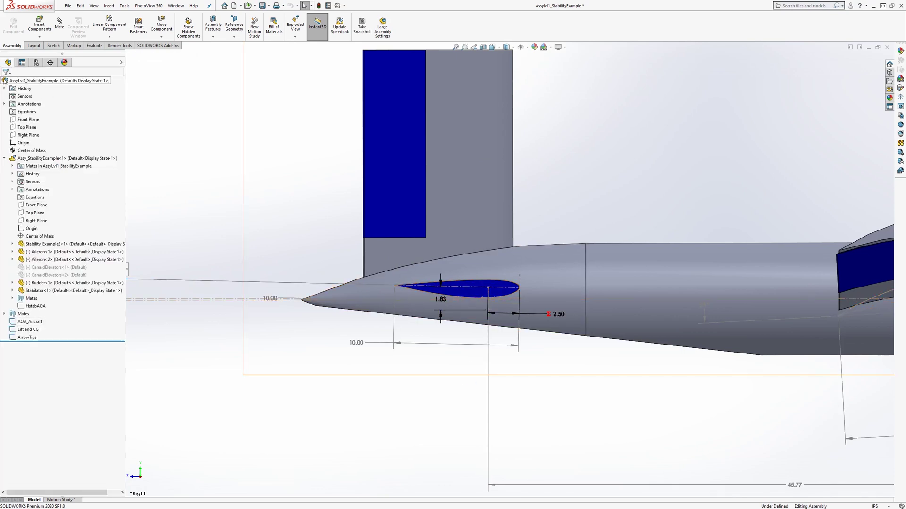
{"action": "left_click", "coordinate": [4, 158]}
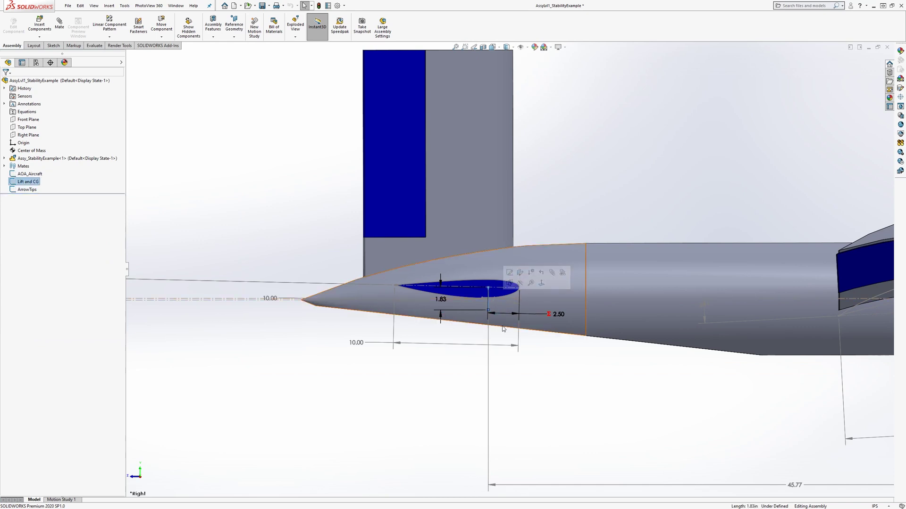
{"action": "scroll", "coordinate": [491, 293], "scroll_direction": "up", "scroll_amount": 3}
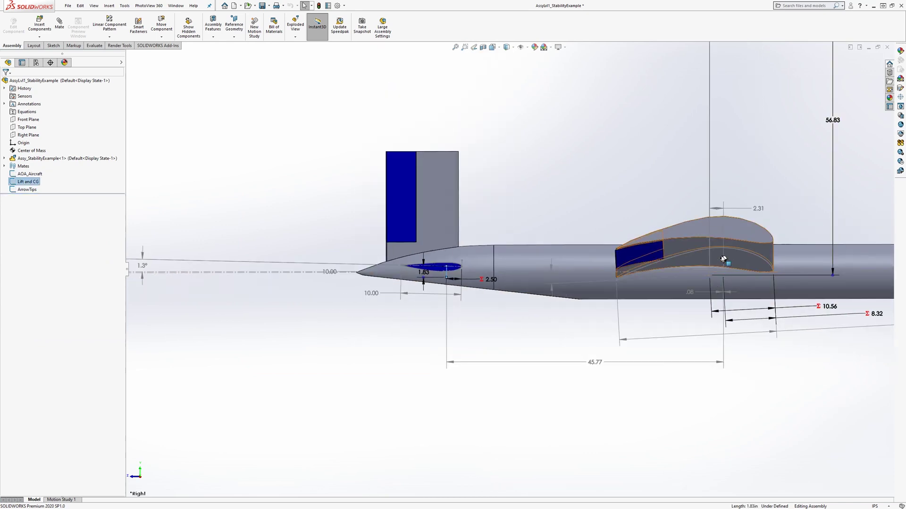
{"action": "key", "text": "alt+Tab"}
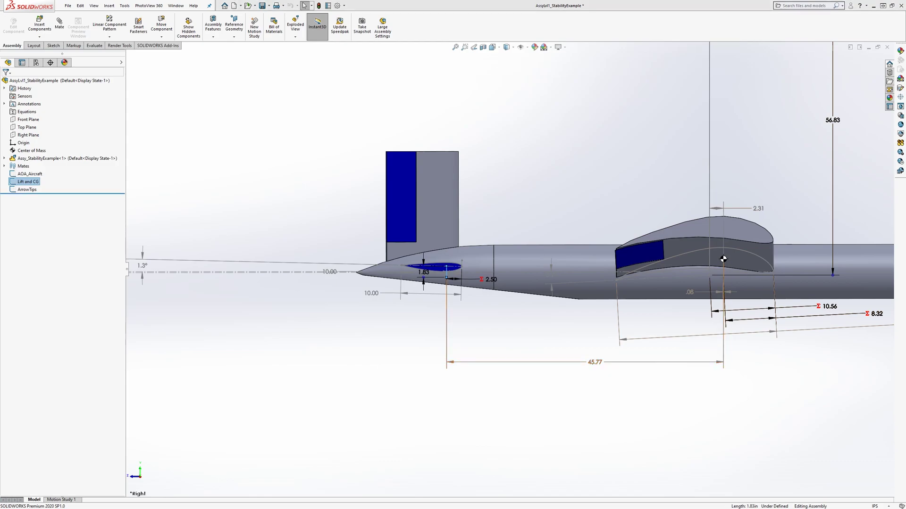
{"action": "left_click", "coordinate": [278, 251]}
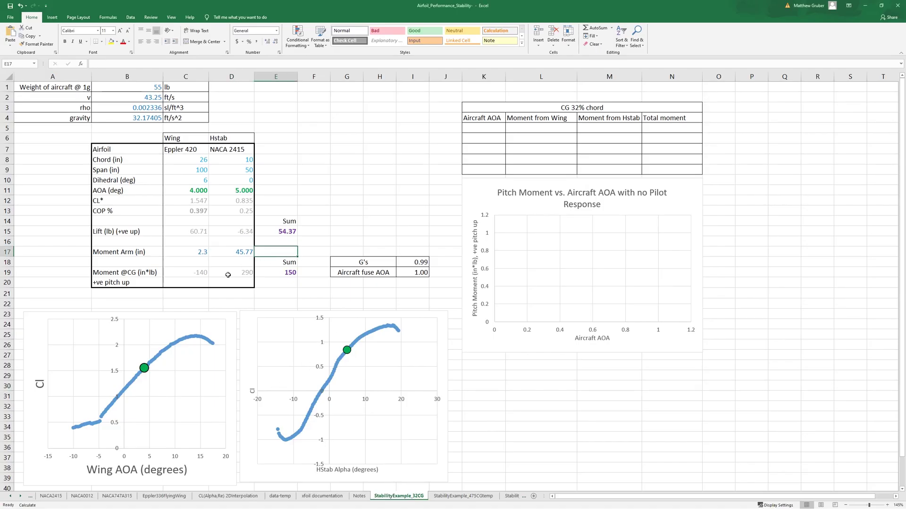
Enter =D15*D17 in D19 for a 290 Hstab moment, then check I19's =C11-3 formula
{"action": "left_click", "coordinate": [232, 273]}
{"action": "type", "text": "=D15*D17"}
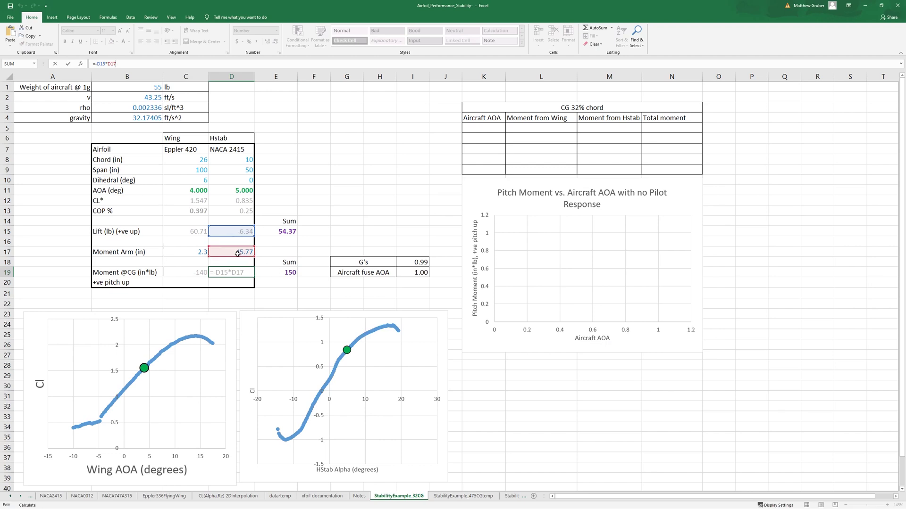
{"action": "key", "text": "ctrl+Return"}
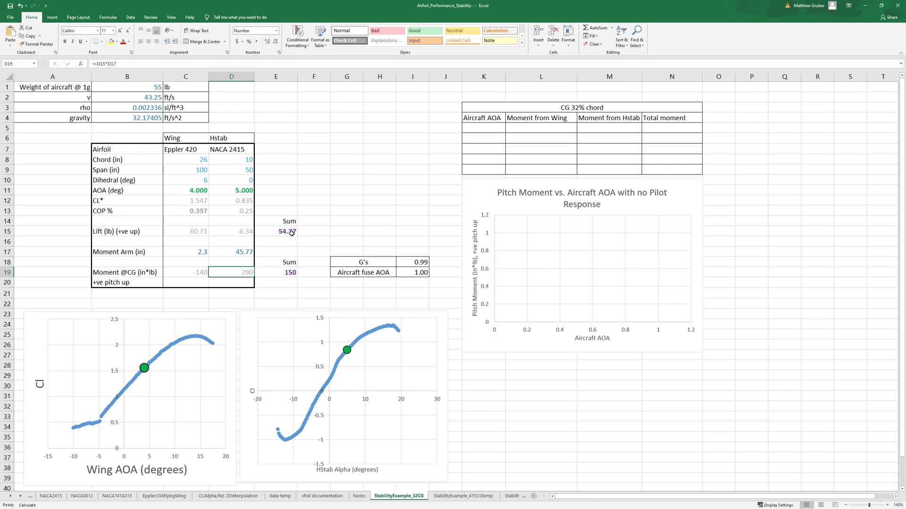
{"action": "left_click", "coordinate": [423, 274]}
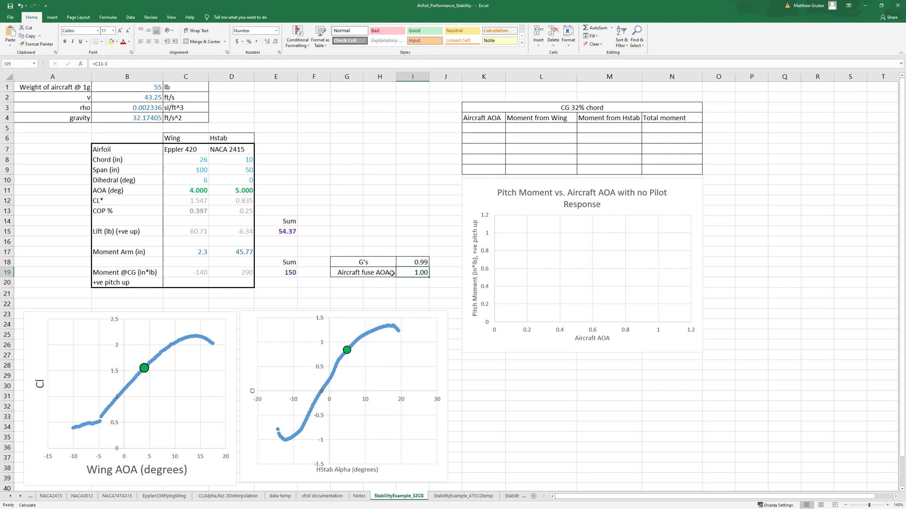
{"action": "left_click", "coordinate": [363, 262]}
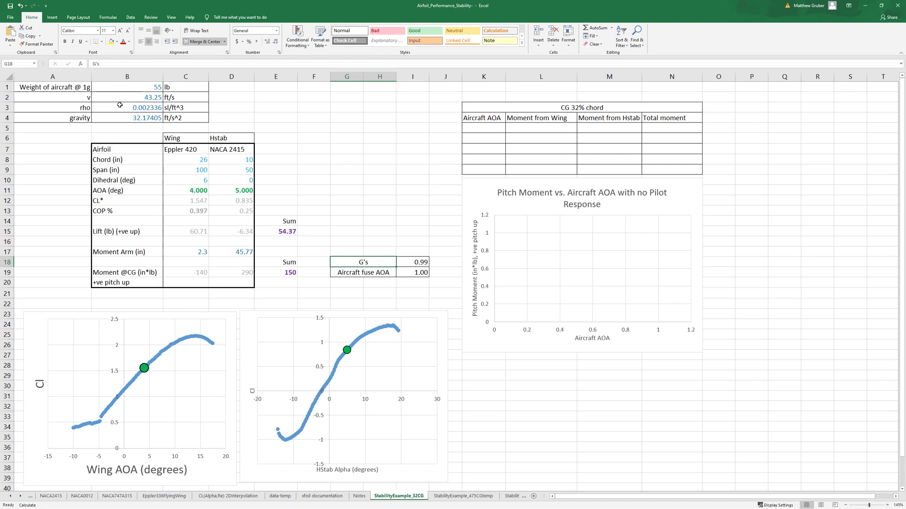
{"action": "left_click", "coordinate": [132, 91]}
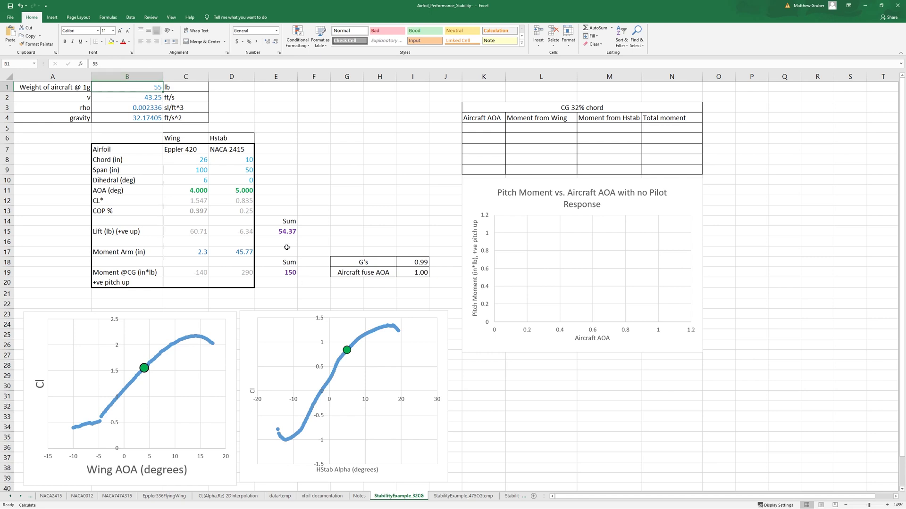
{"action": "left_click", "coordinate": [282, 231]}
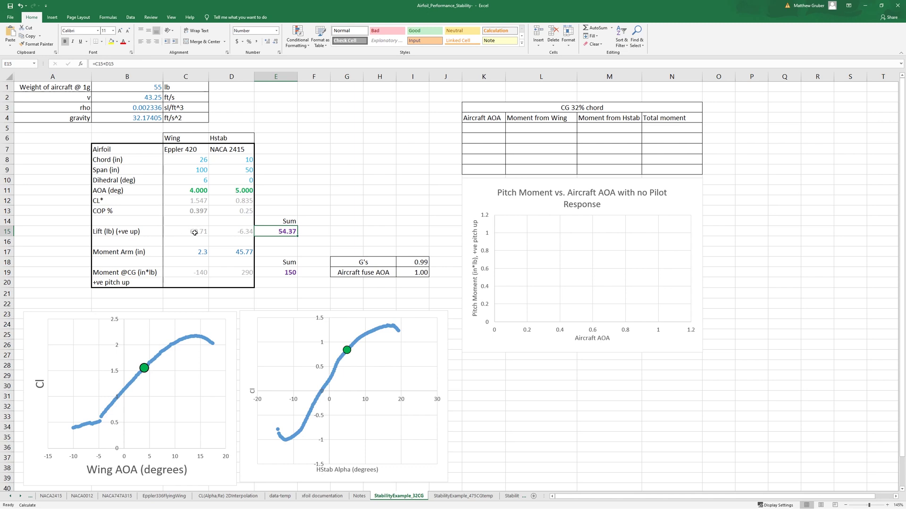
{"action": "left_click_drag", "start_coordinate": [197, 232], "coordinate": [233, 232]}
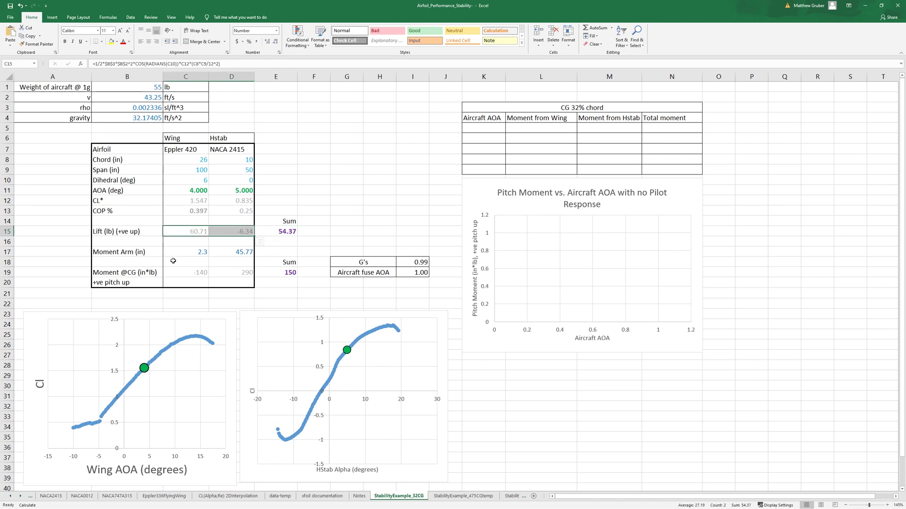
{"action": "left_click", "coordinate": [288, 274]}
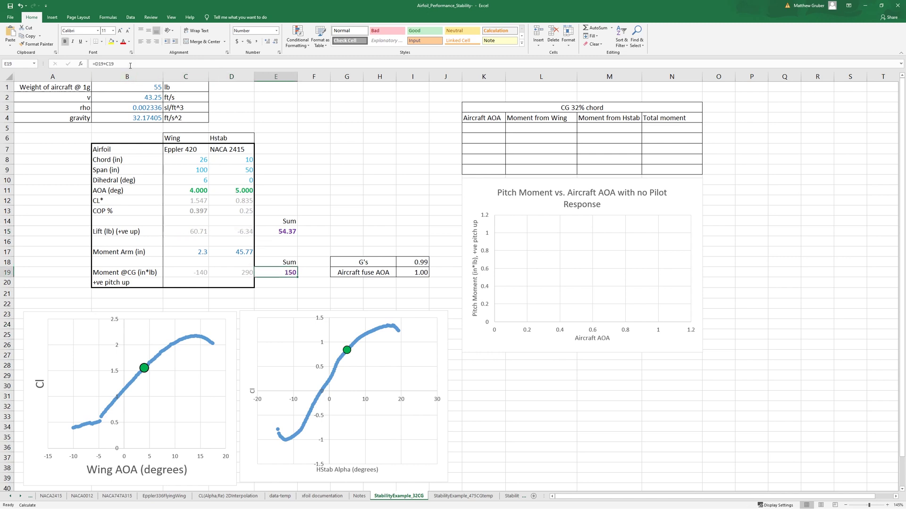
{"action": "key", "text": "F2"}
{"action": "key", "text": "Escape"}
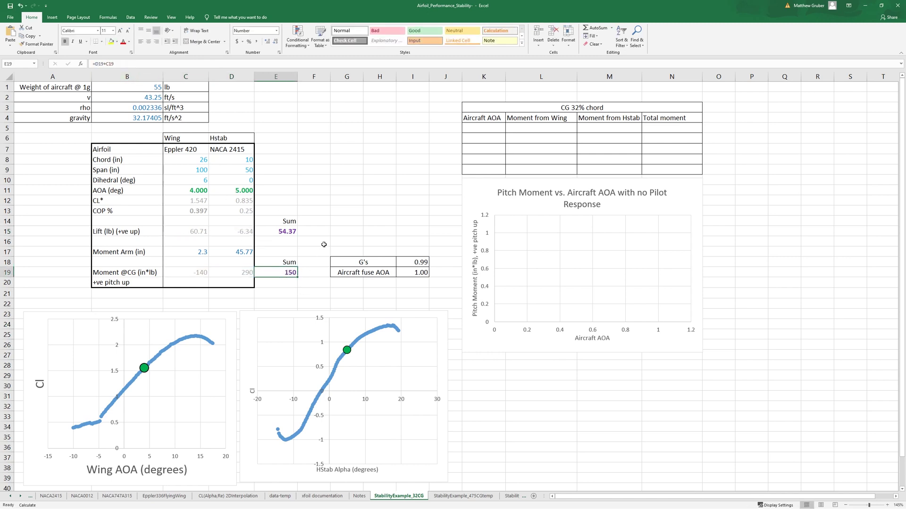